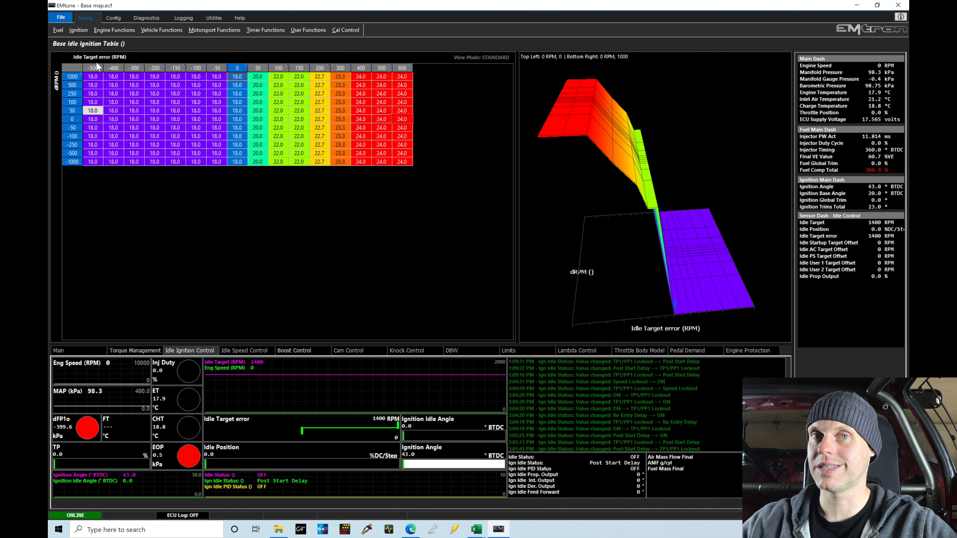
- Set every cell of the Base Idle Ignition Table to 20 degrees
drag(154, 77, 157, 166)
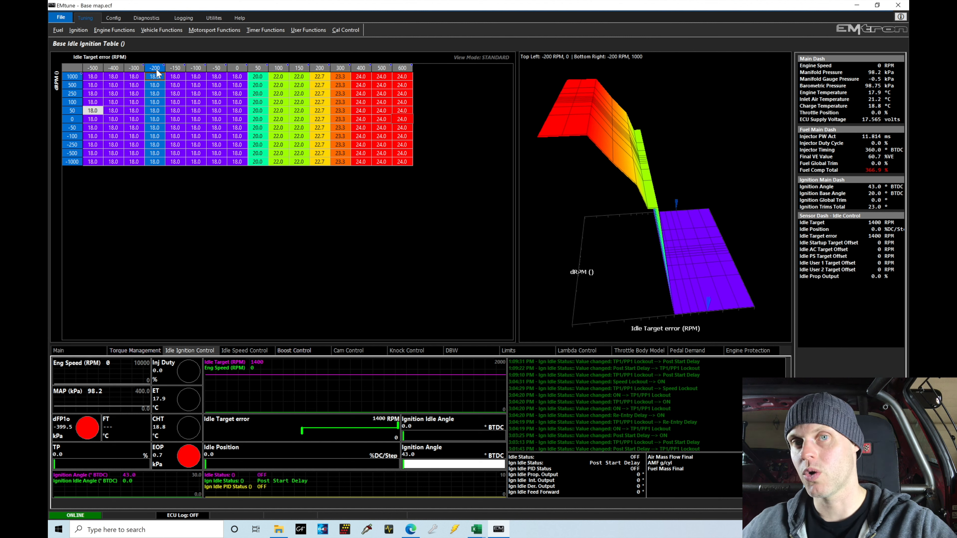
drag(320, 79, 320, 171)
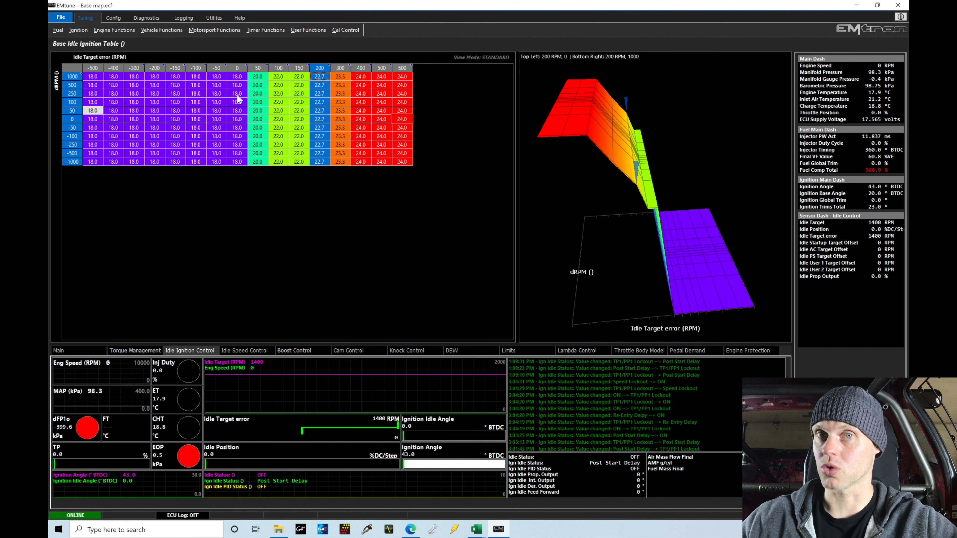
drag(93, 76, 410, 165)
text(2)
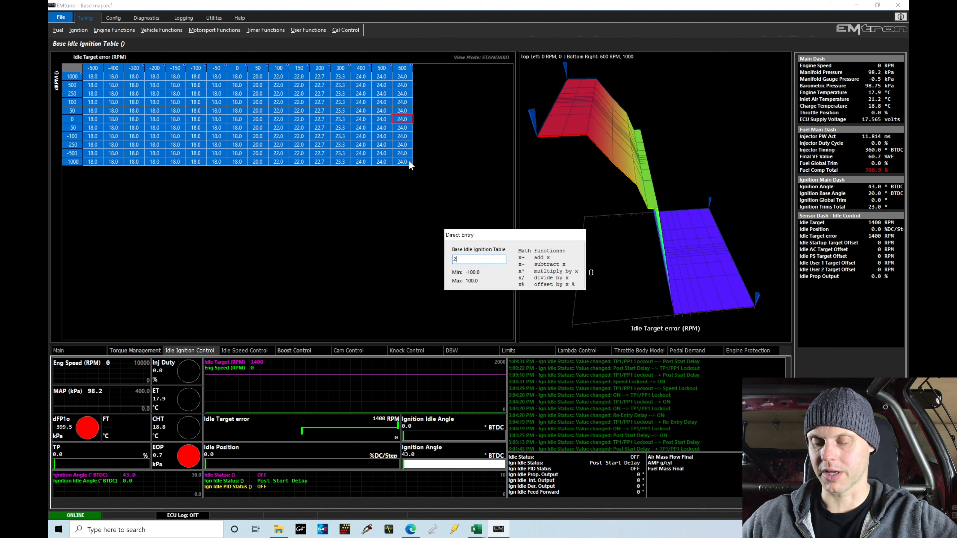
text(0)
key(Return)
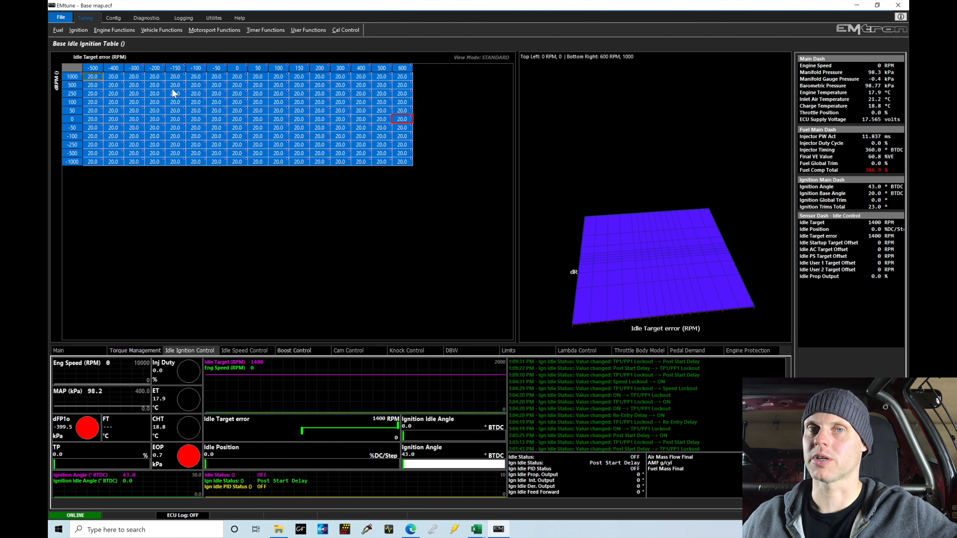
- Open Main Ignition Table 1 and examine its timing cells from 0 to 2000 RPM and 0 to 100 kPa
click(115, 32)
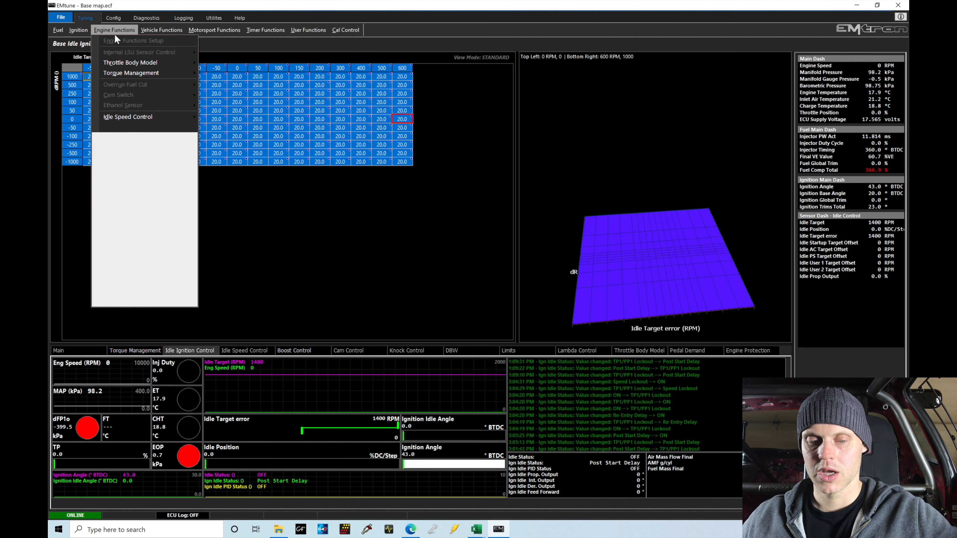
click(83, 30)
click(86, 39)
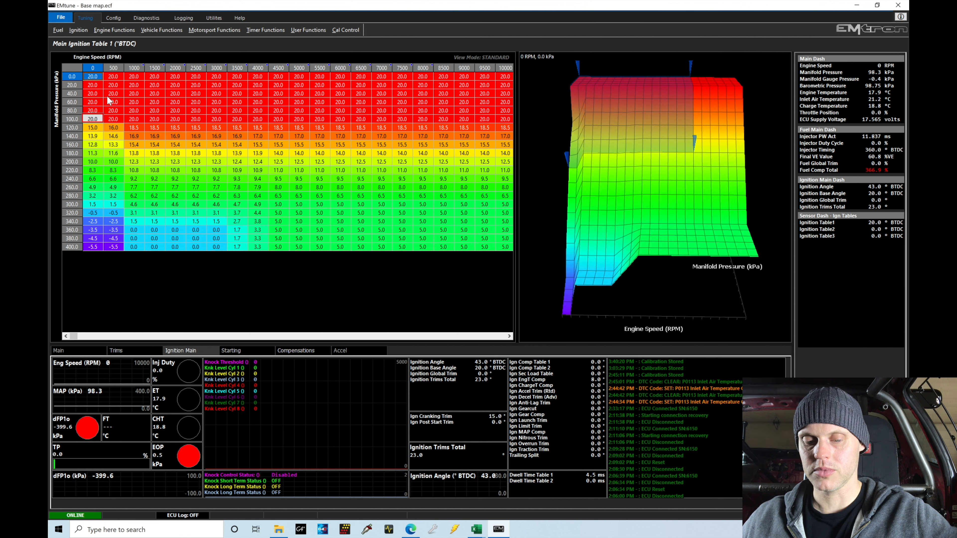
drag(101, 74, 171, 119)
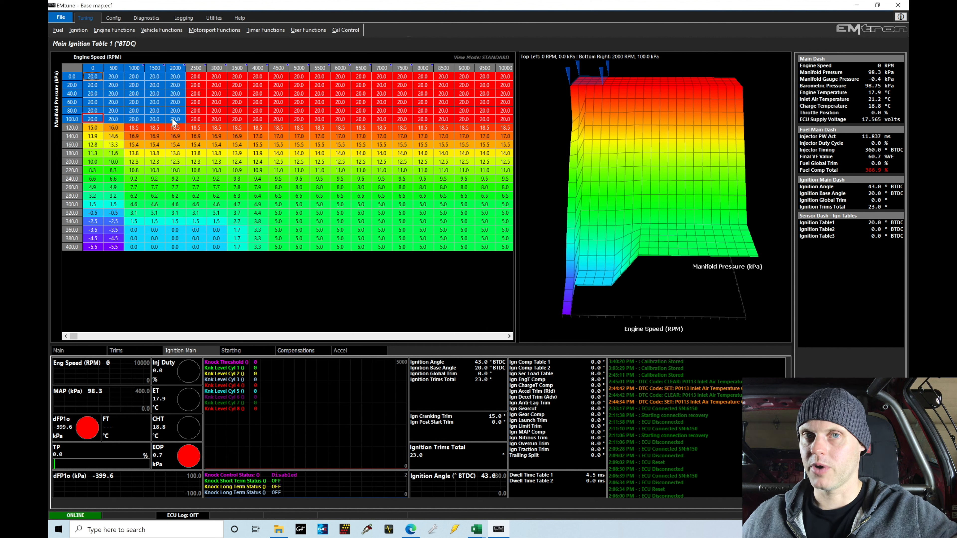
drag(99, 77, 156, 117)
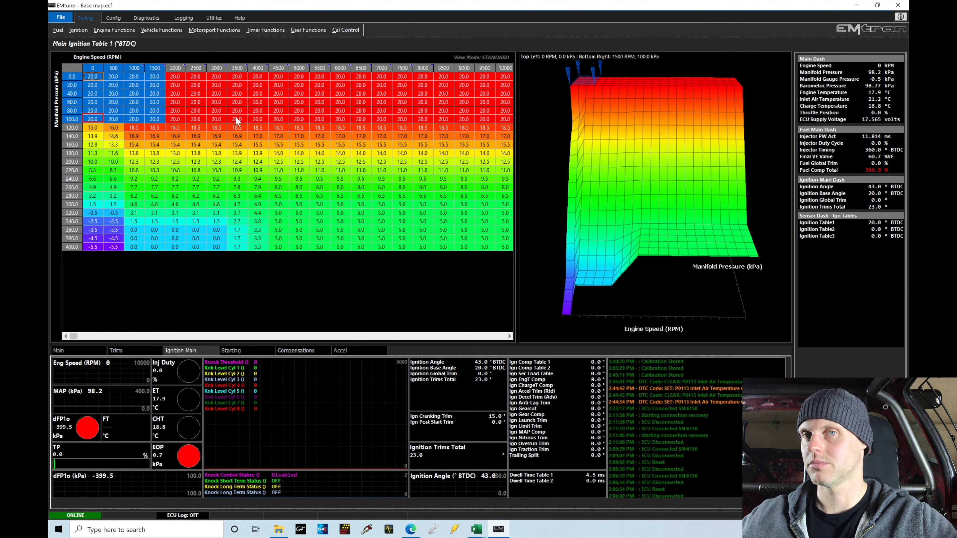
click(201, 100)
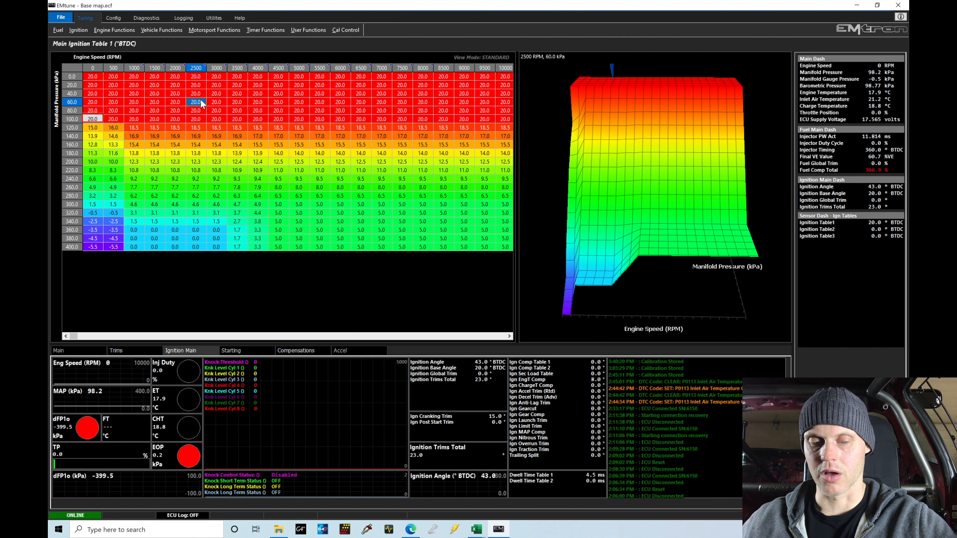
- Open the wideband Lambda Control Setup and set the Engine Temperature Lockout to 0 °C
click(117, 30)
mouse_move(143, 127)
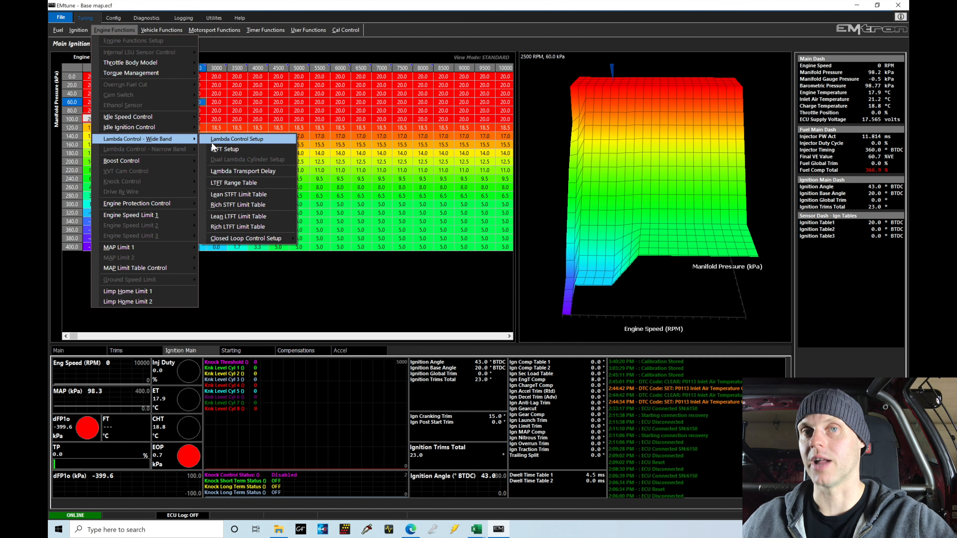
click(211, 142)
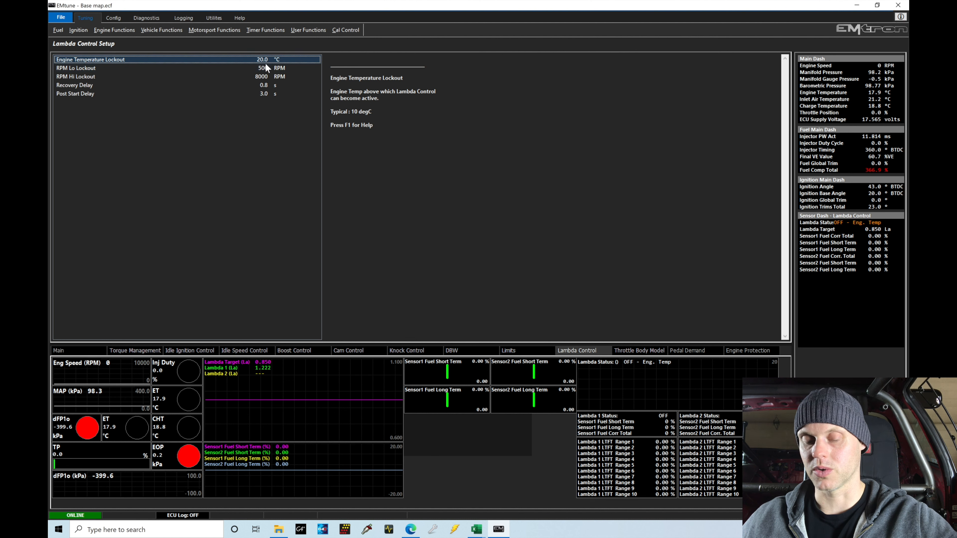
text(0)
key(Return)
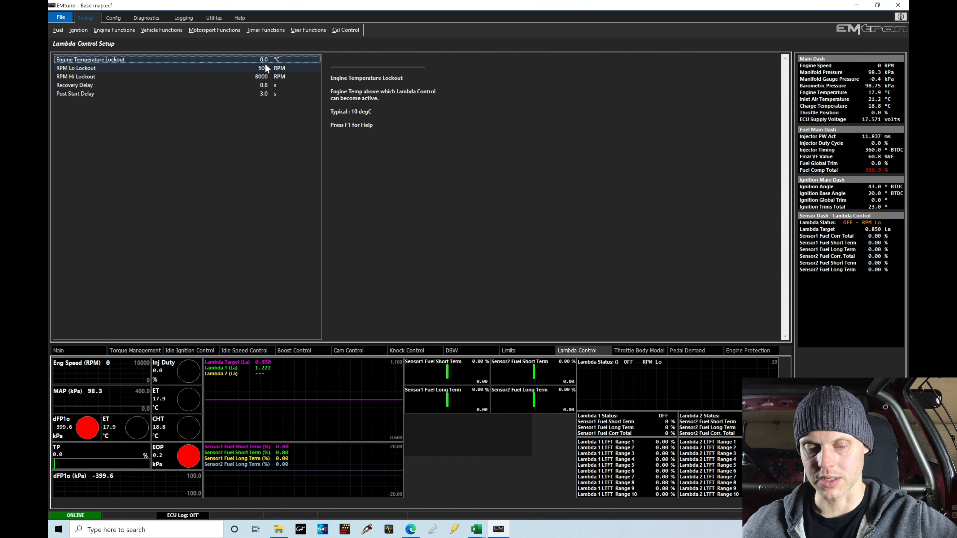
- Set the lambda control's RPM Hi Lockout to 12000 RPM and its Recovery Delay to 0.5 s
click(263, 69)
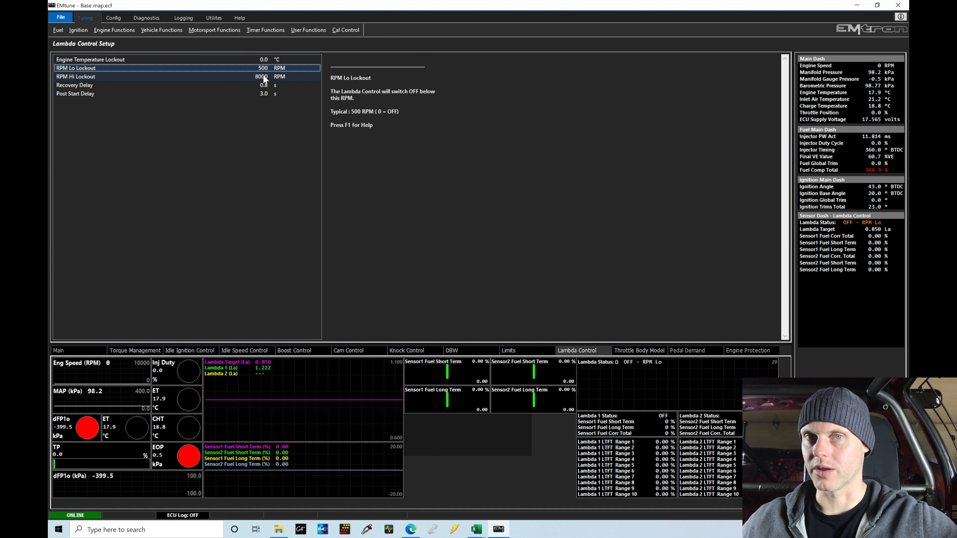
click(263, 77)
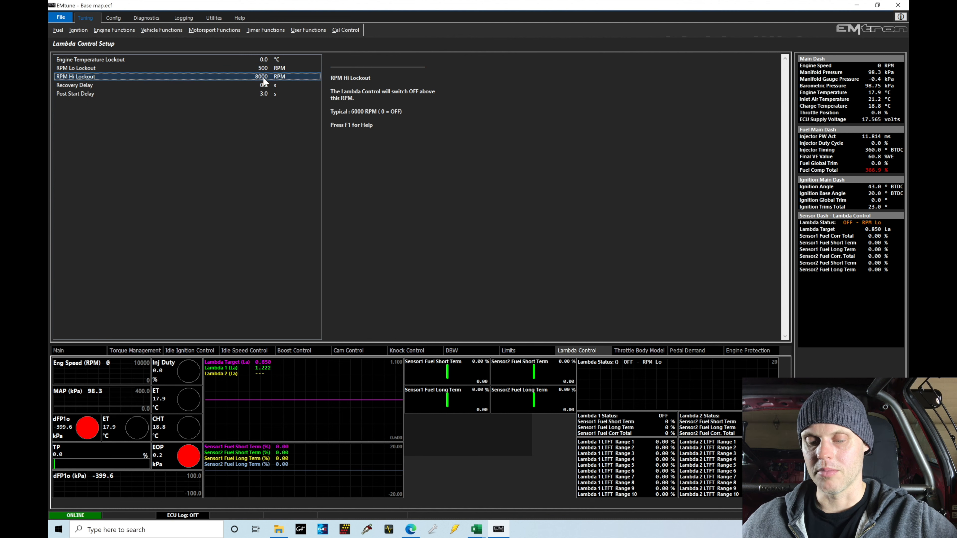
text(12000)
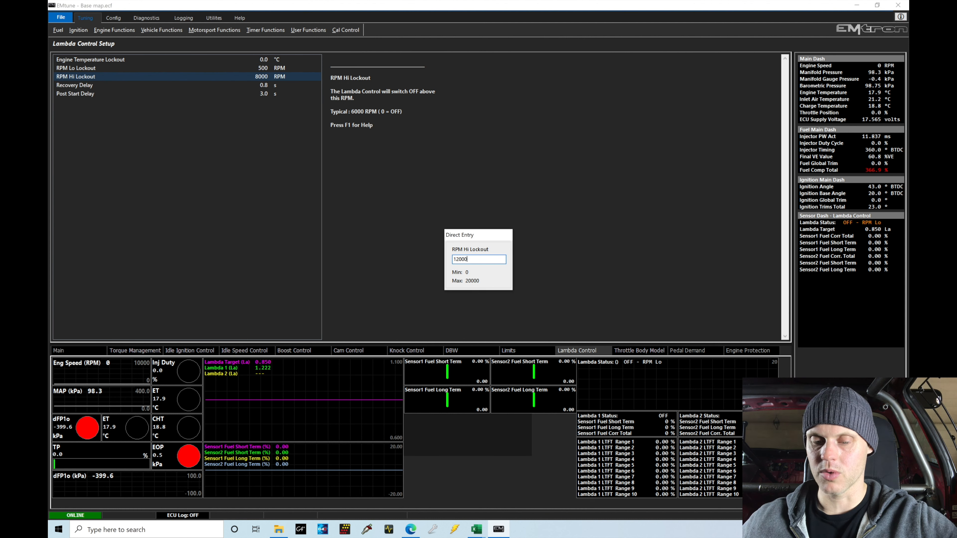
key(Return)
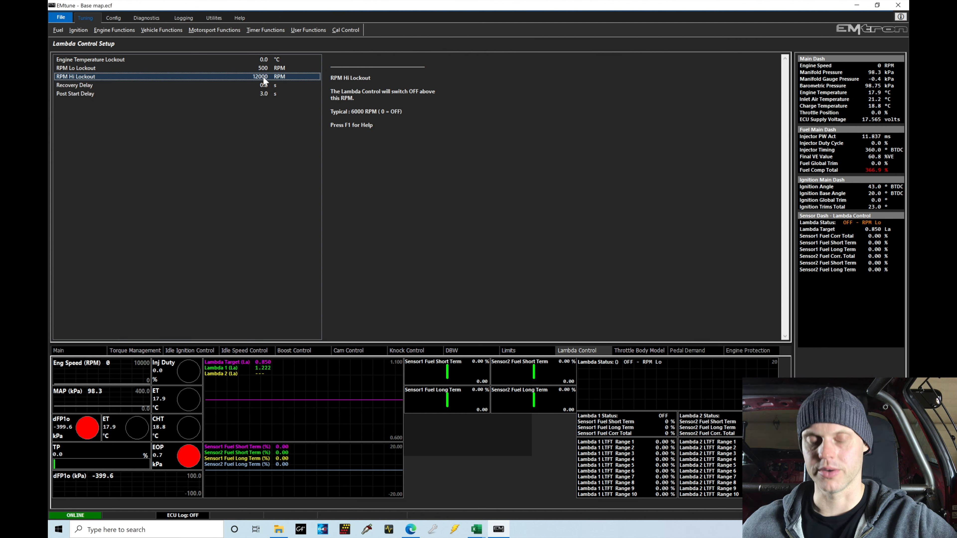
click(275, 84)
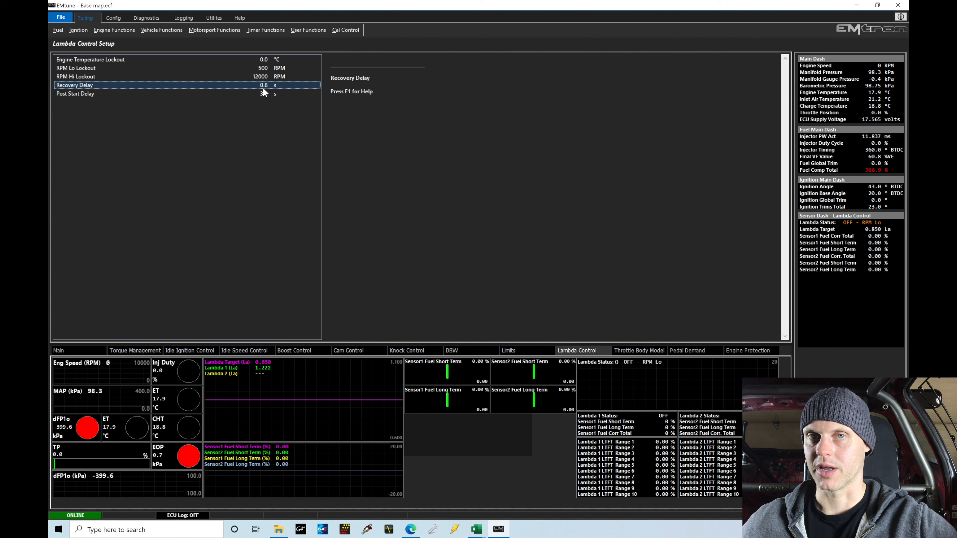
text(0.5)
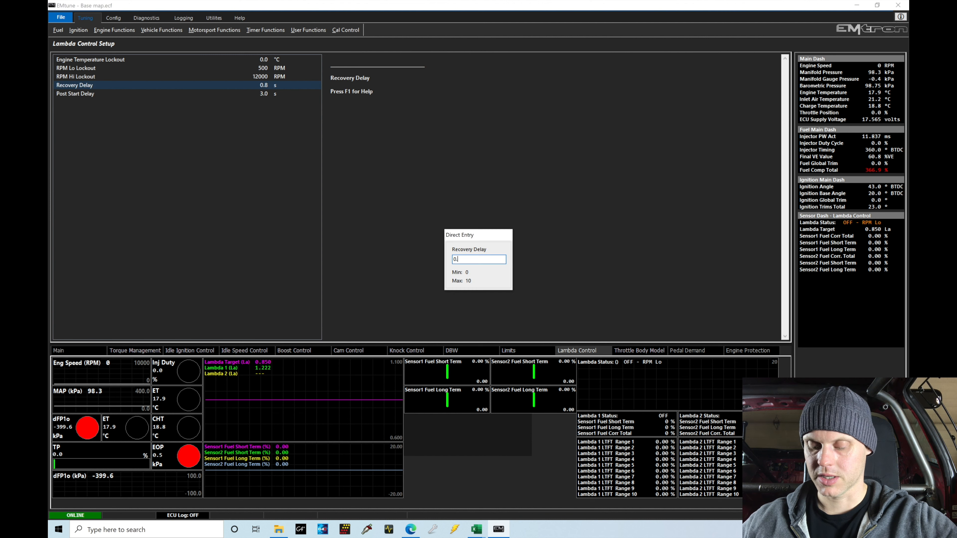
key(Return)
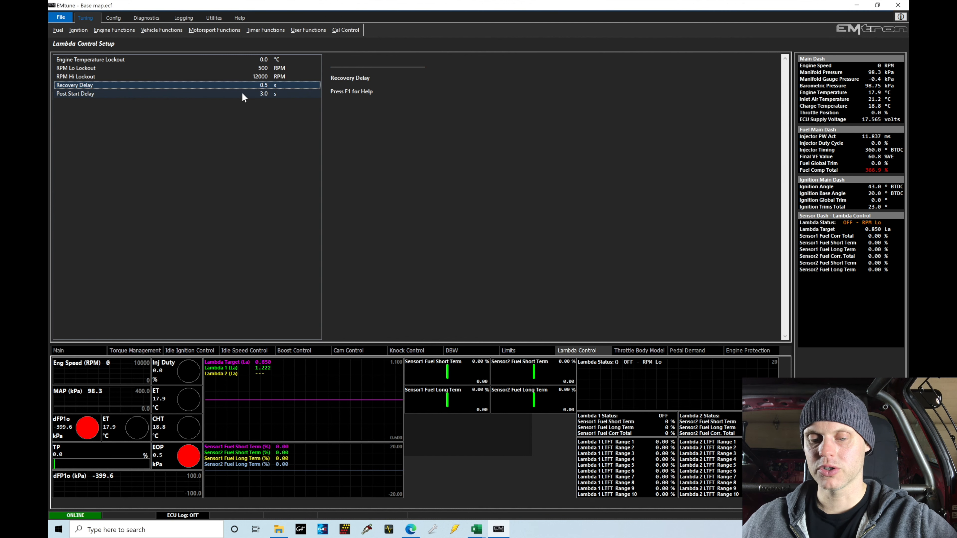
- Set the lambda control's Post Start Delay to 20 s
click(262, 95)
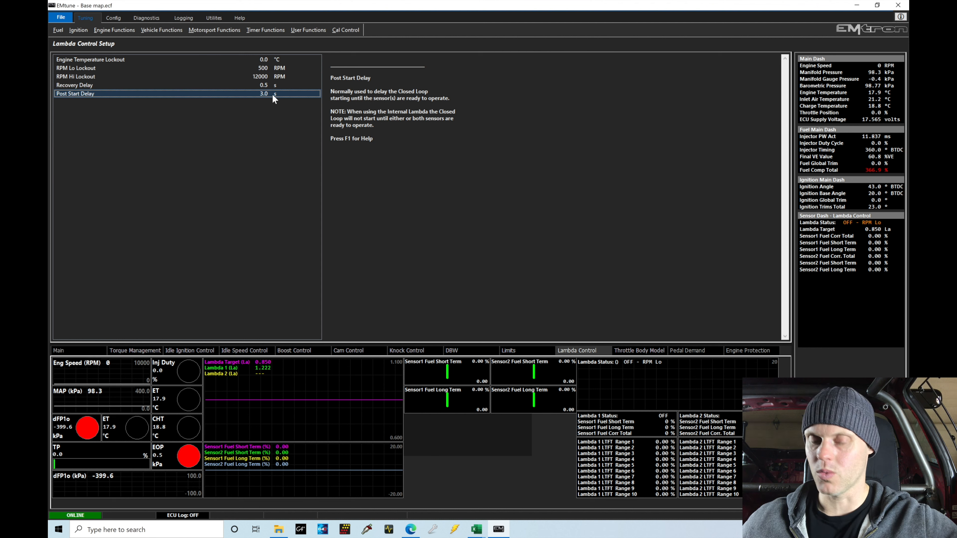
text(30)
key(Return)
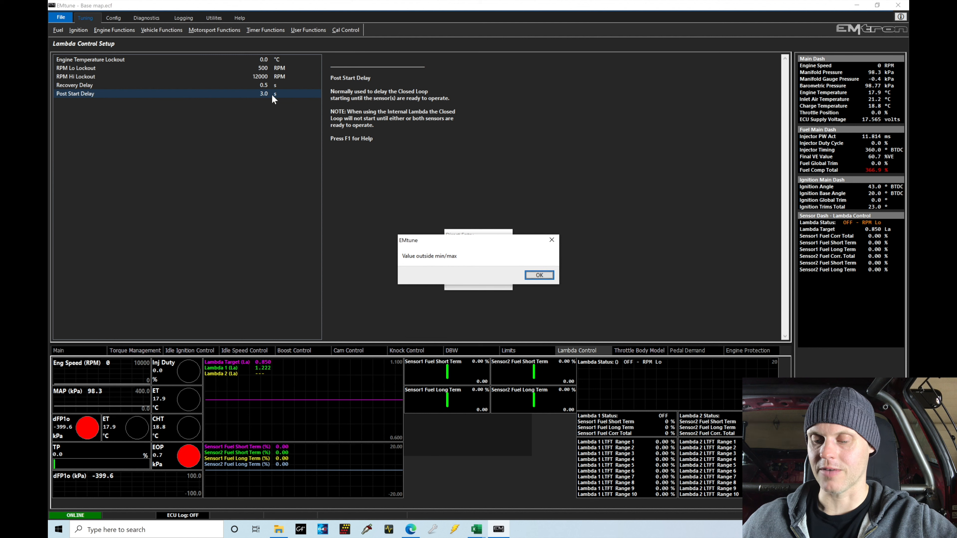
key(Return)
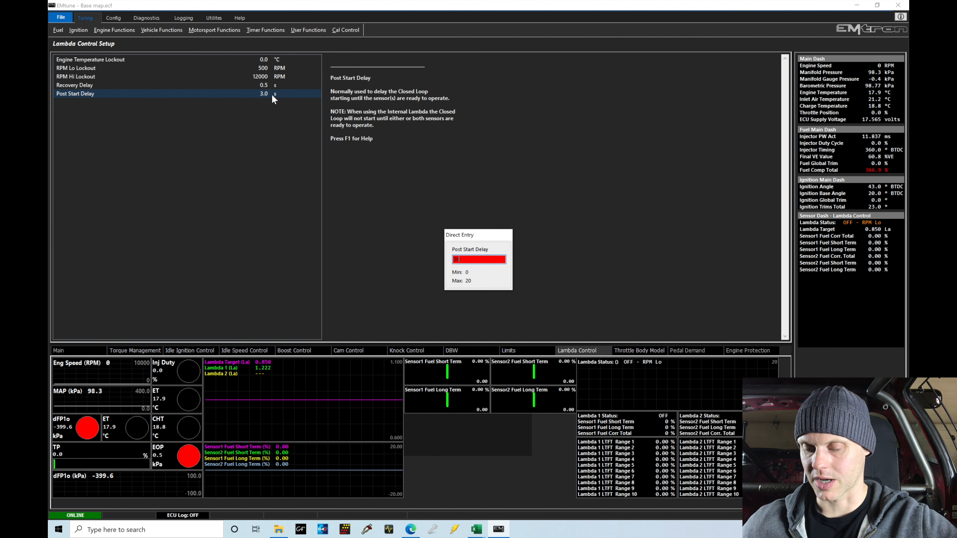
key(BackSpace)
key(BackSpace)
text(20)
key(Return)
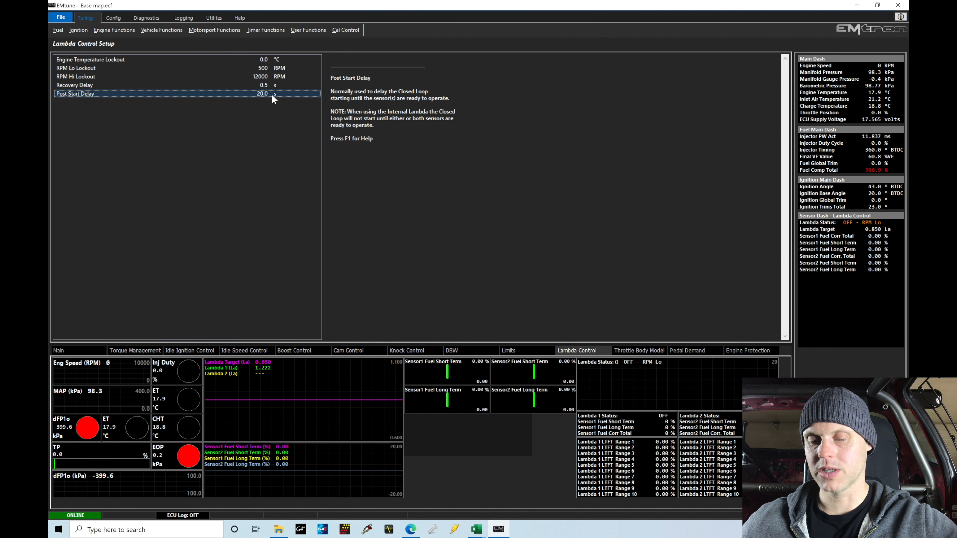